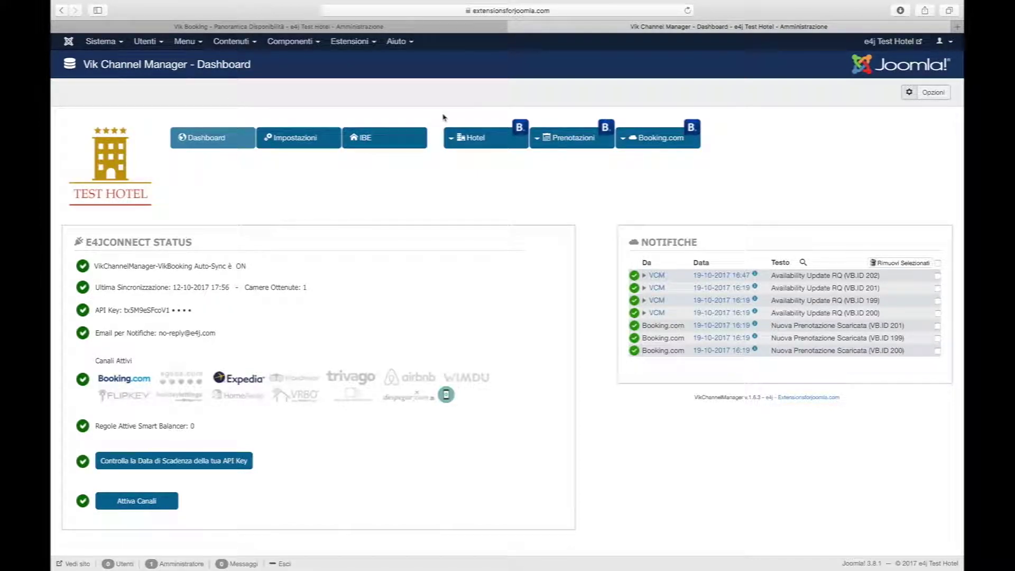
Show the Hotel > Relazioni Camere room mappings, then open a new browser tab.
mouse_move(459, 141)
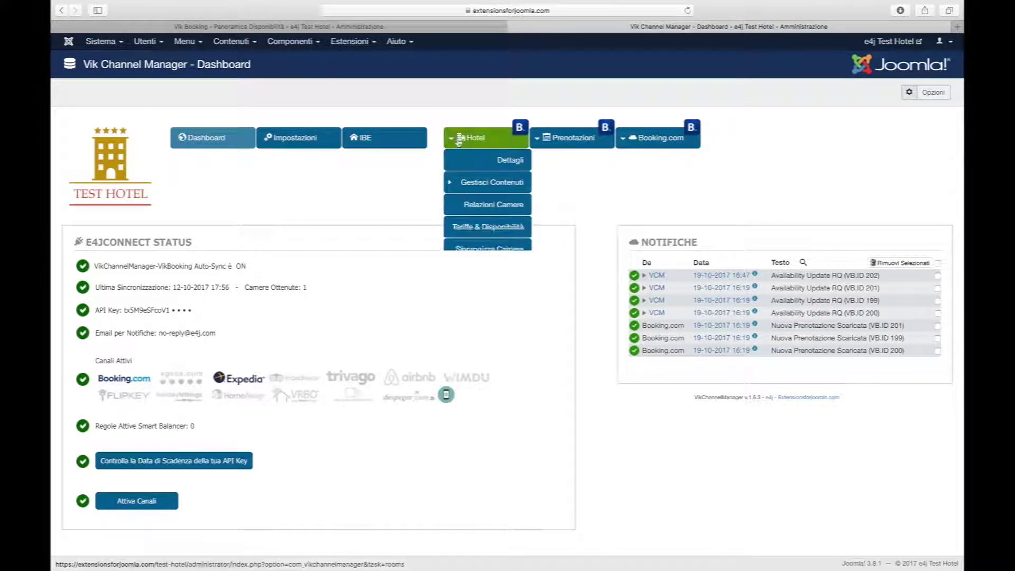
click(462, 206)
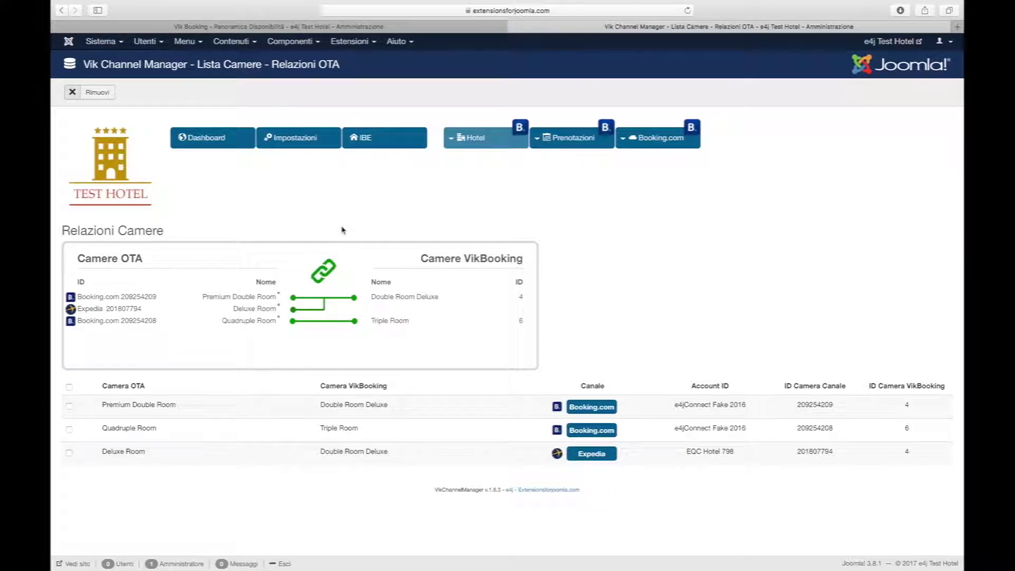
key(super+t)
On the Booking.com test page, check availability for 3 nights from Sunday 22 October.
click(554, 86)
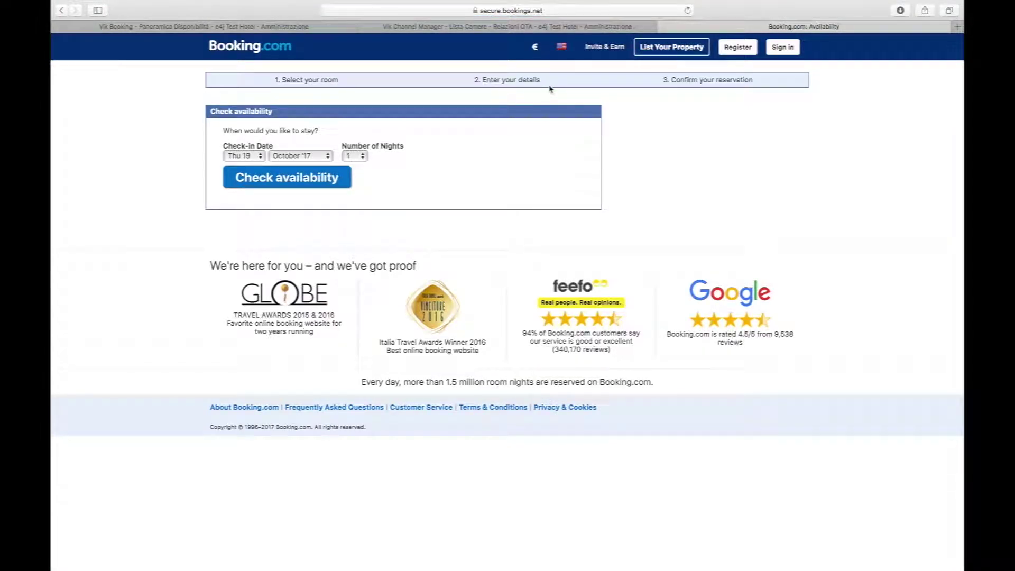
click(252, 156)
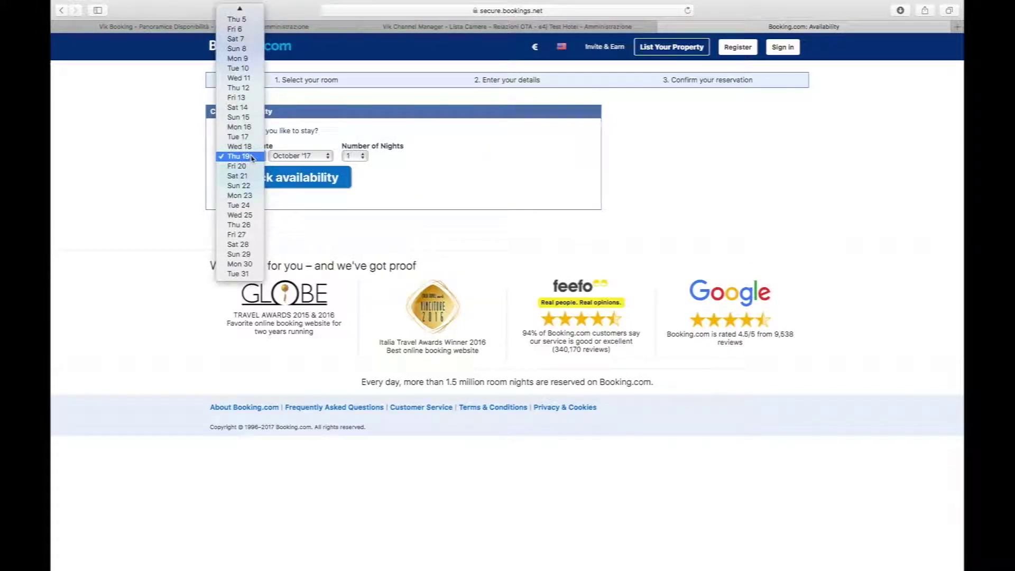
click(241, 186)
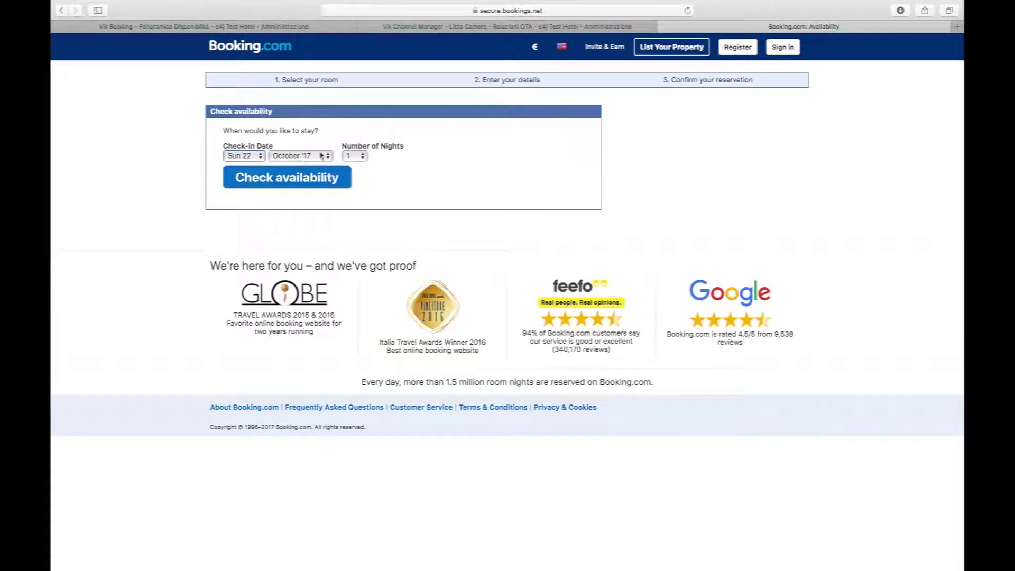
click(351, 155)
click(350, 176)
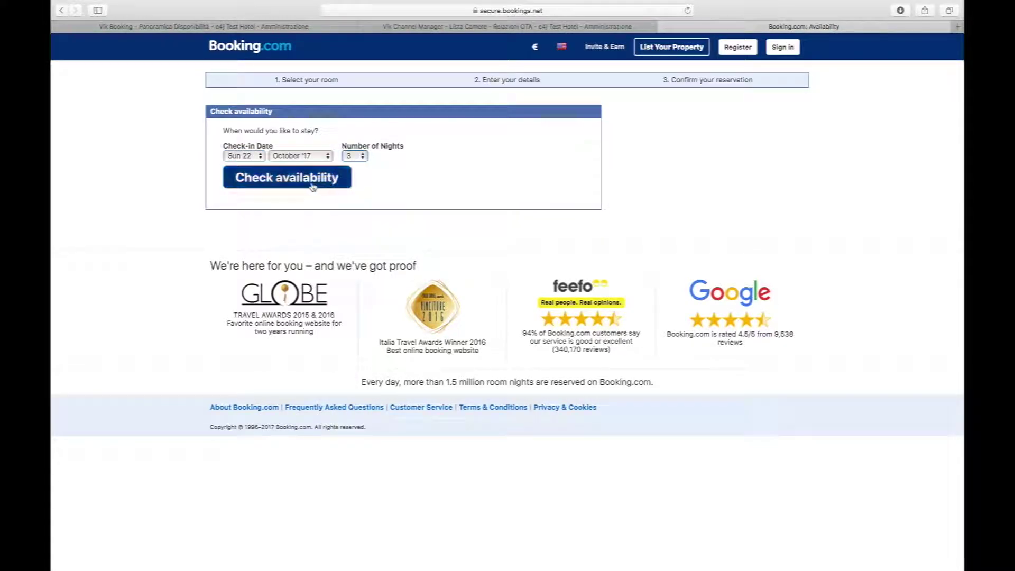
click(291, 182)
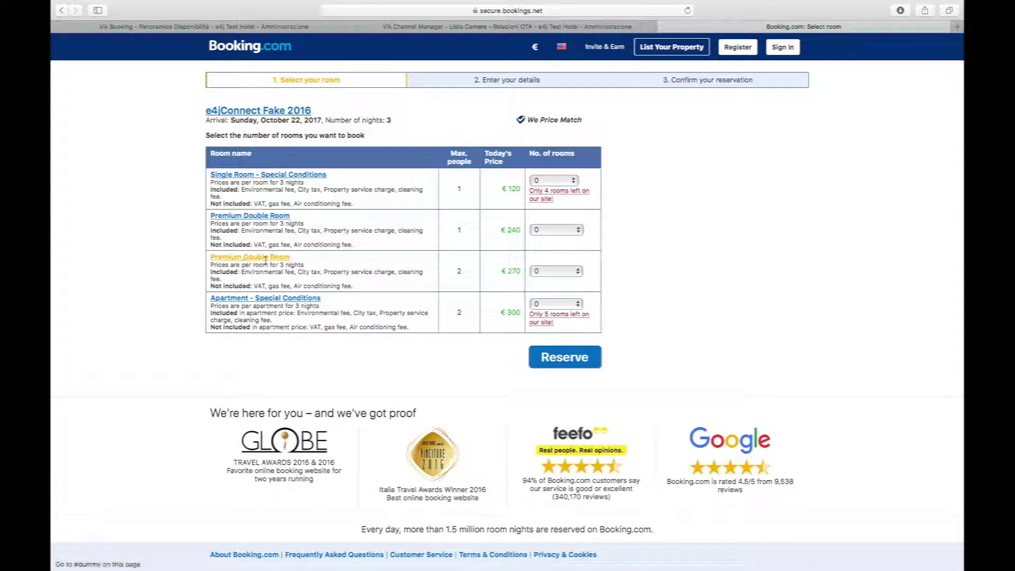
Select one €270 Premium Double Room and reserve it.
click(534, 272)
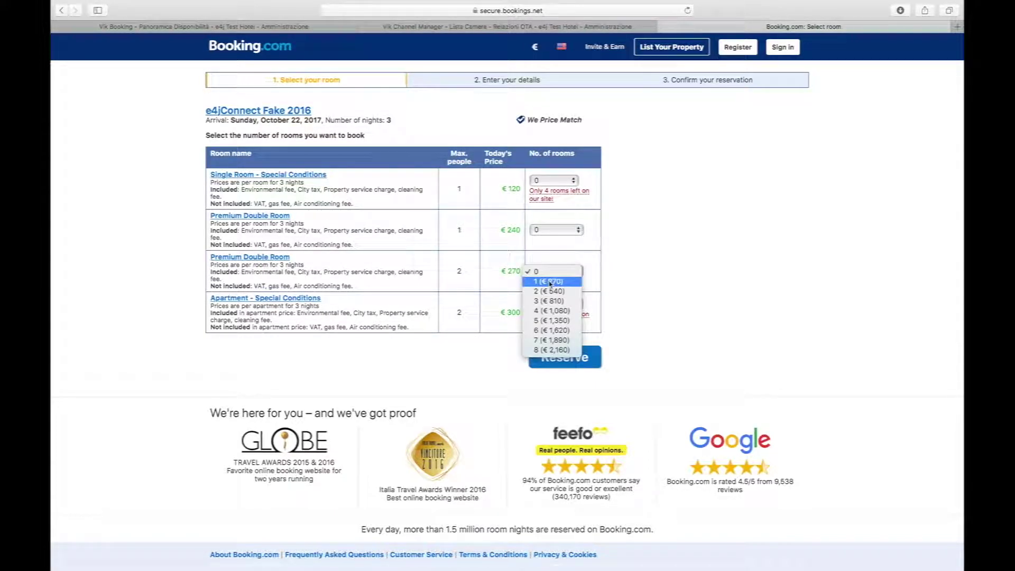
click(551, 282)
click(564, 358)
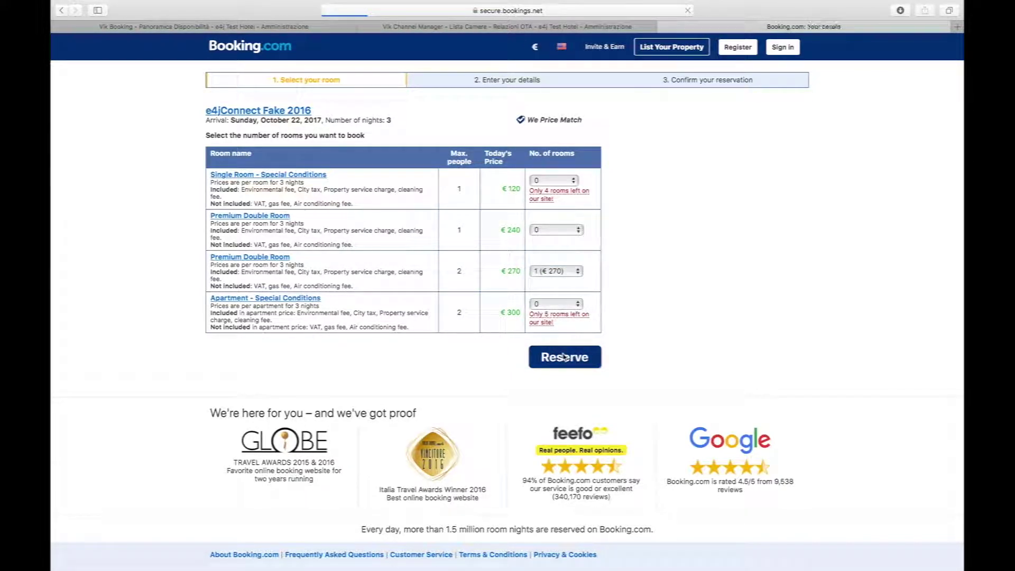
scroll(564, 358, down, 3)
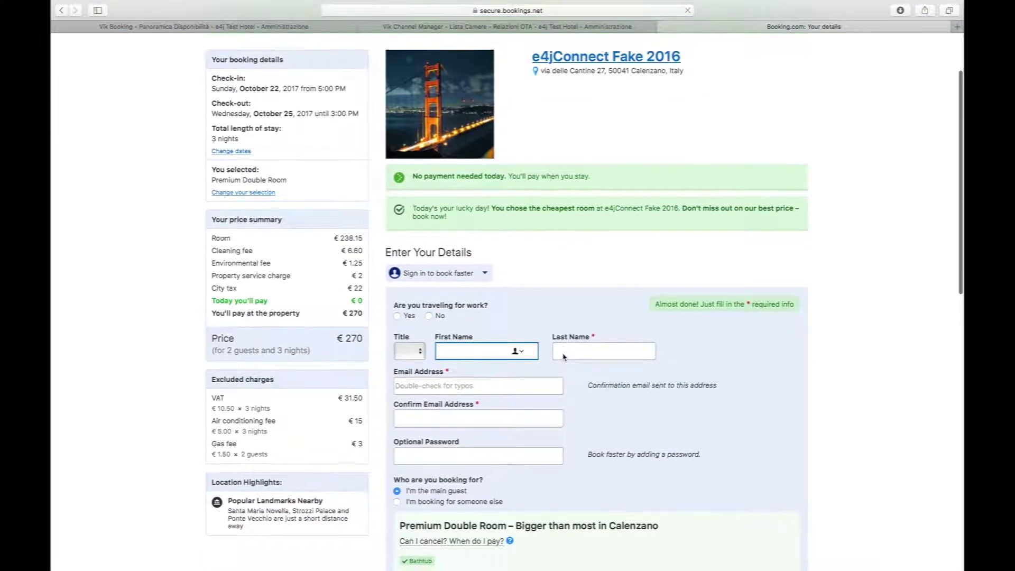
Mark the stay as a work trip, choose title Mr., and enter the guest's first and last name.
click(398, 250)
click(407, 286)
click(403, 294)
click(468, 283)
text(Ales)
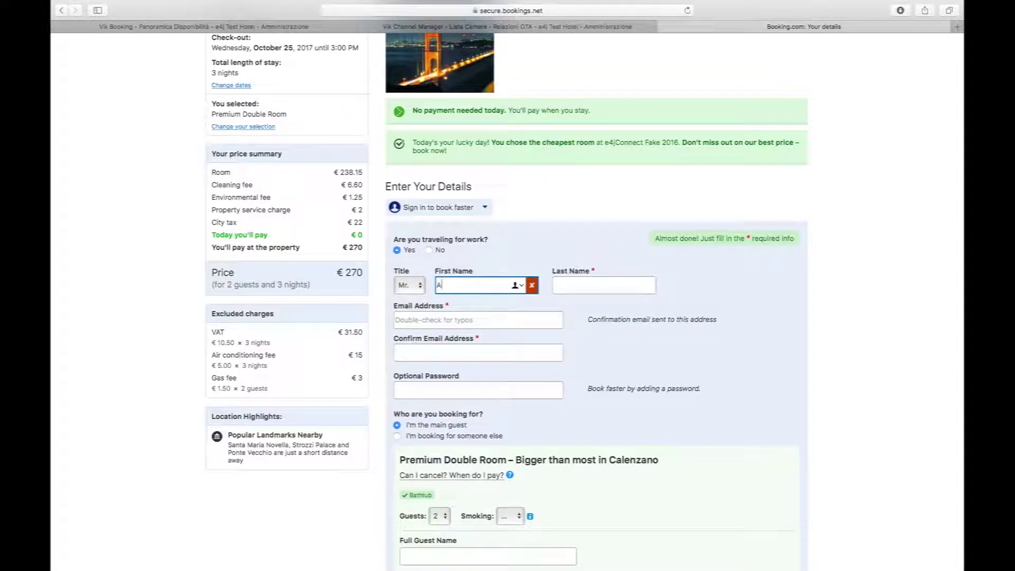
key(Tab)
text(Tes)
Enter the guest's e-mail address in both fields and continue to the final details.
key(Tab)
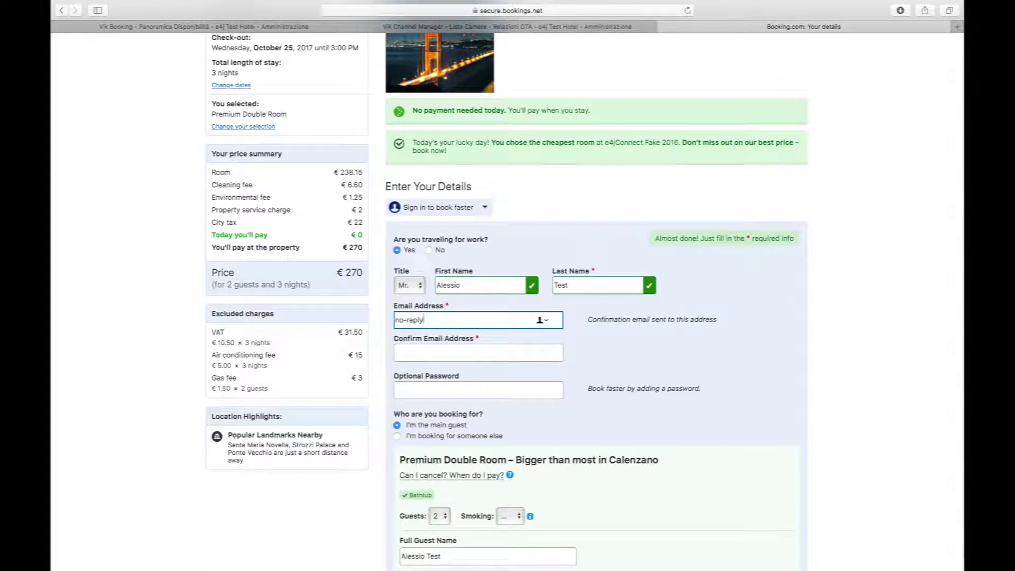
key(Tab)
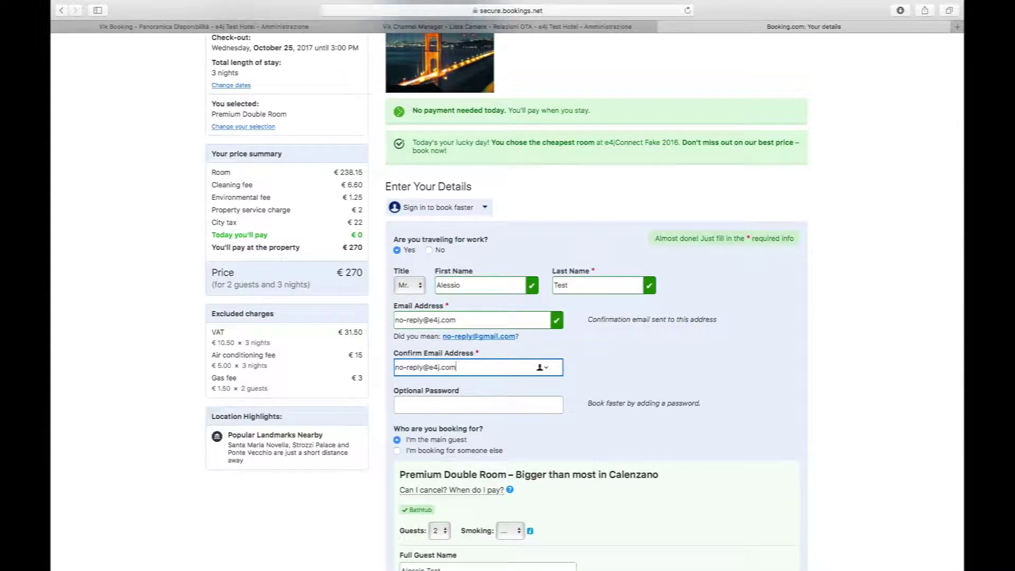
scroll(473, 389, down, 5)
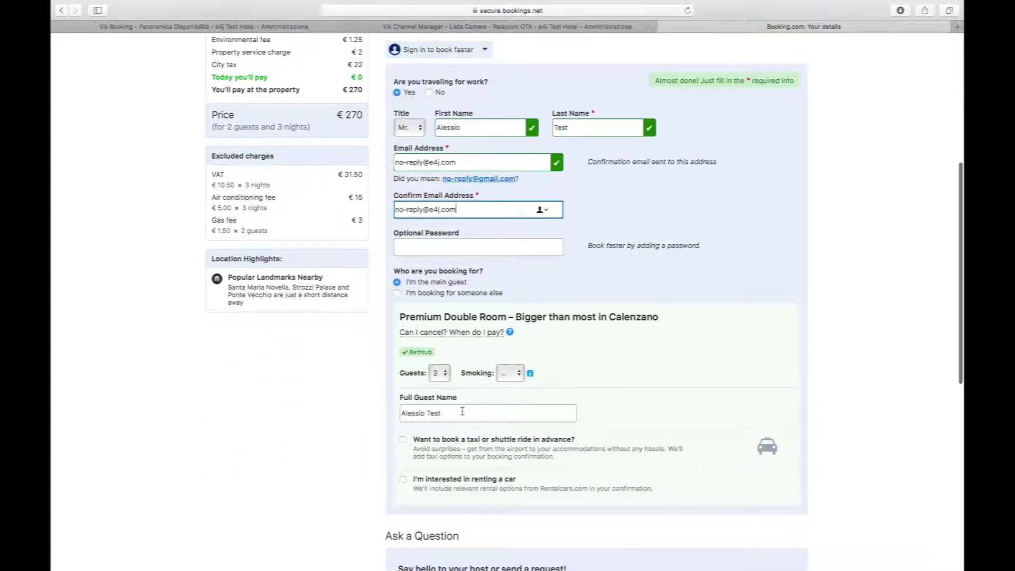
scroll(463, 411, down, 10)
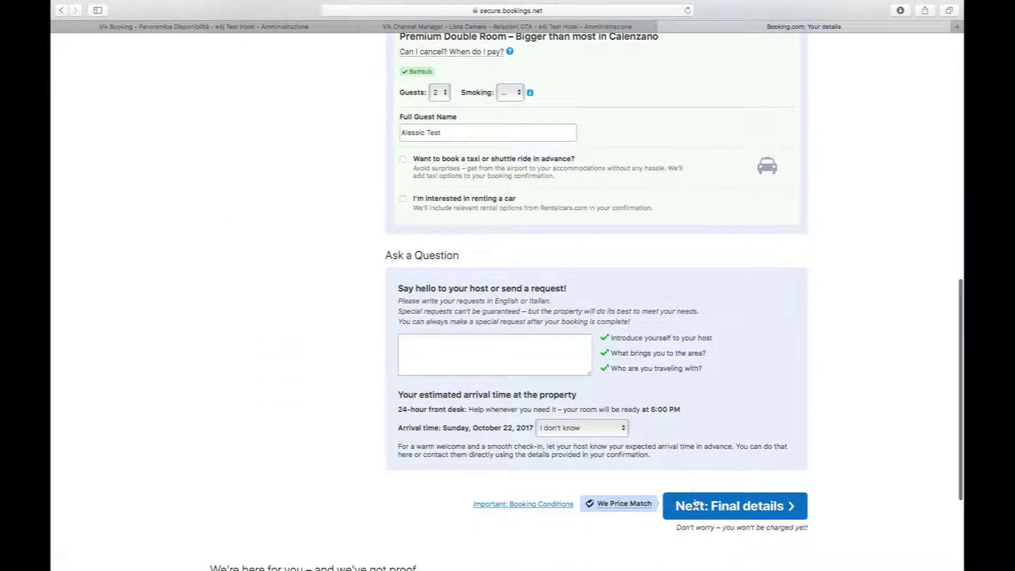
click(697, 505)
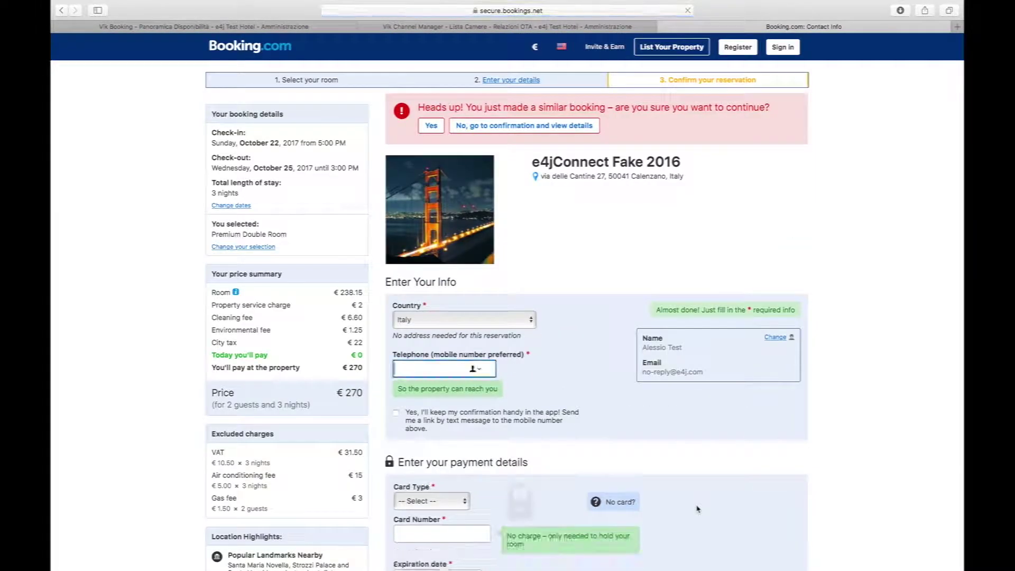
Keep Italy as the country and enter the guest's phone number.
click(487, 319)
click(487, 321)
click(444, 370)
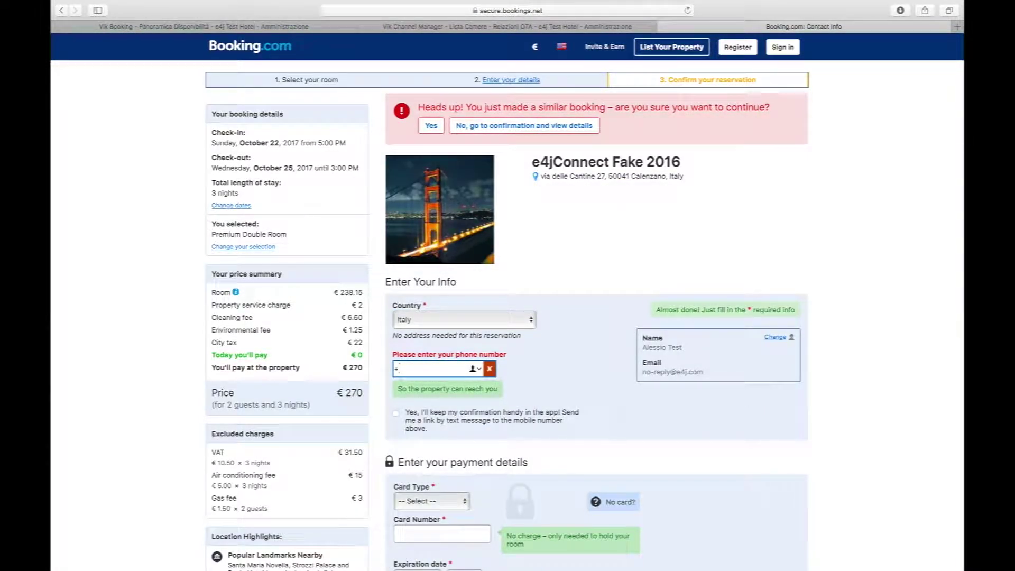
scroll(444, 346, down, 3)
Pay with MasterCard, entering the card number and expiry year 2018, and complete the booking.
click(444, 345)
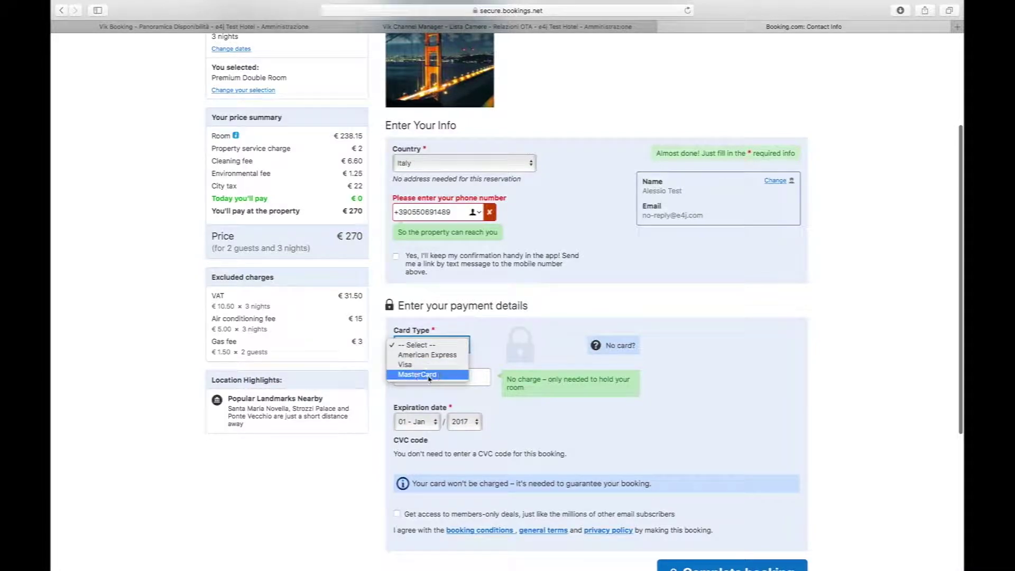
click(428, 375)
click(429, 378)
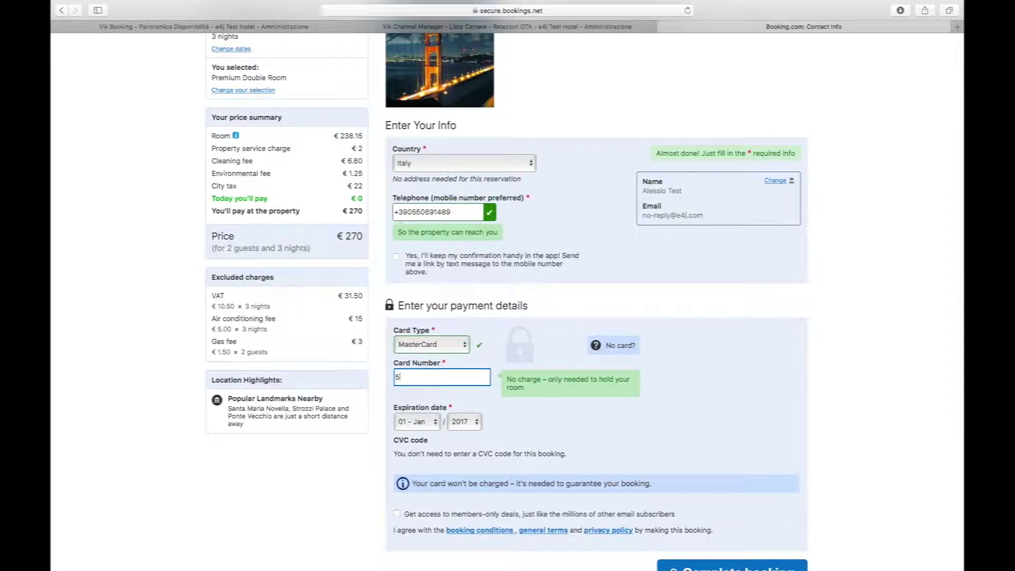
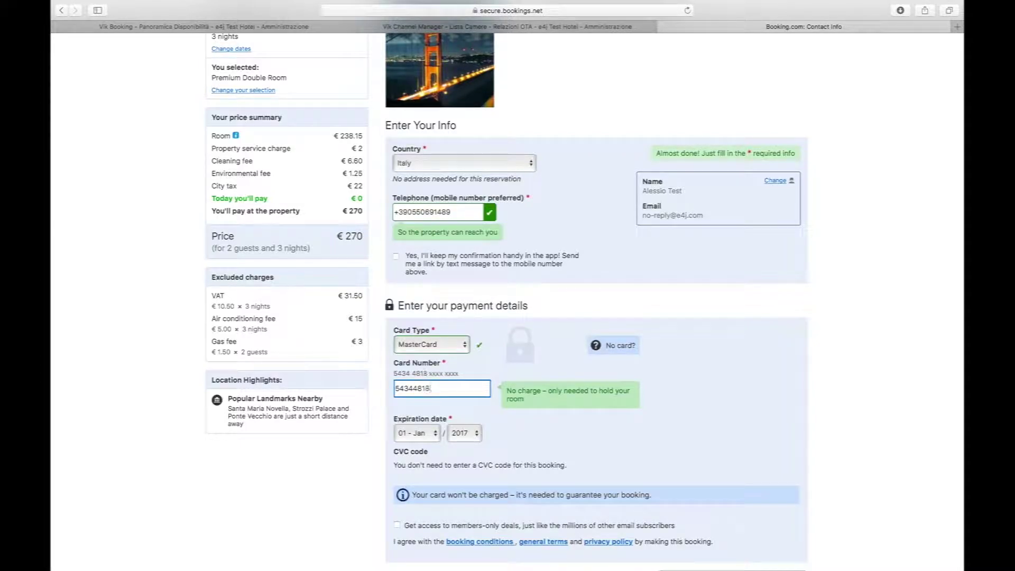
click(456, 431)
click(464, 445)
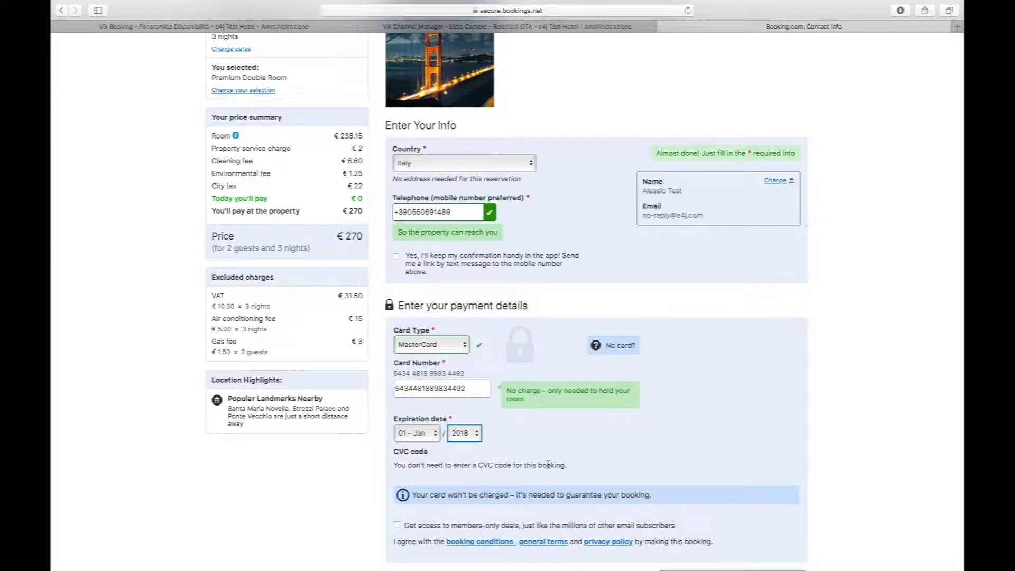
scroll(548, 464, down, 5)
click(712, 429)
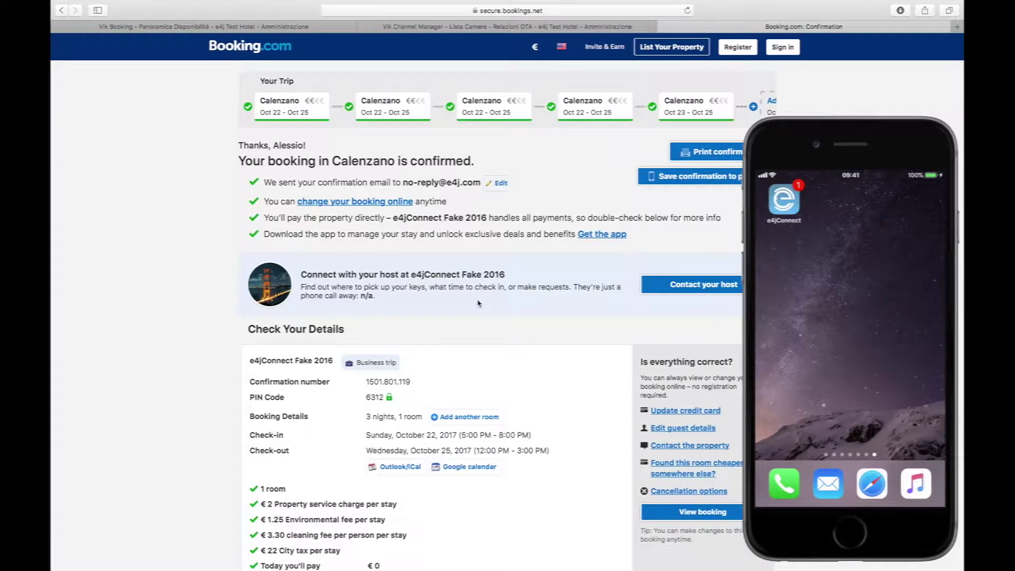
Once the booking is confirmed, switch back to the VikBooking availability overview tab.
click(302, 28)
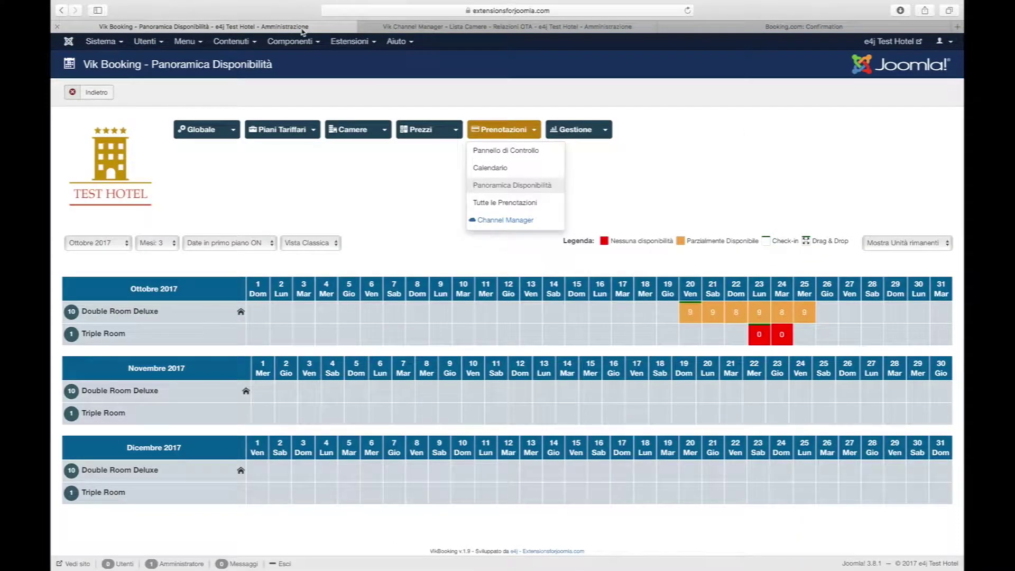
Check booking 203 in Tutte le Prenotazioni, then return to Panoramica Disponibilità.
click(499, 206)
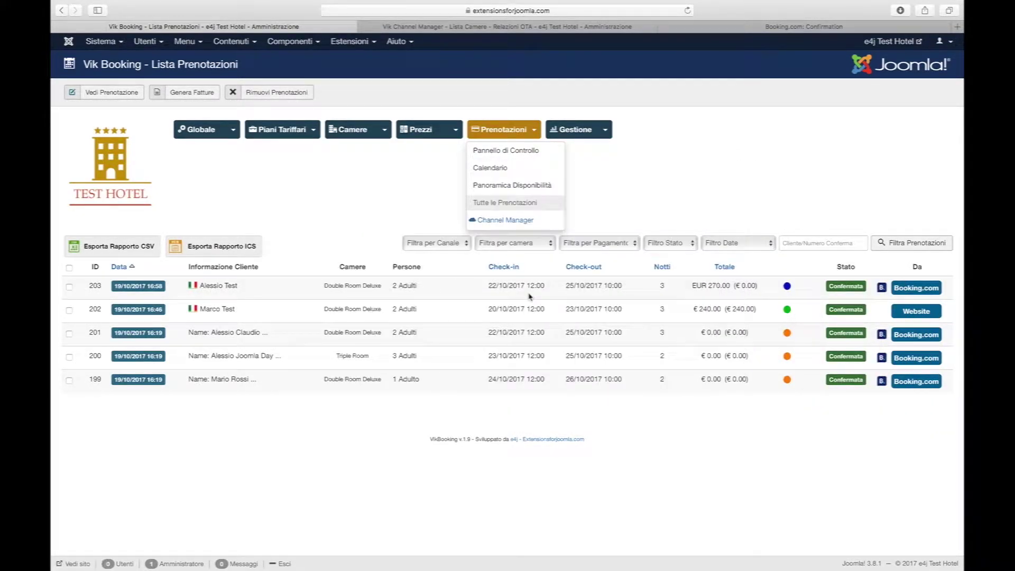
click(520, 186)
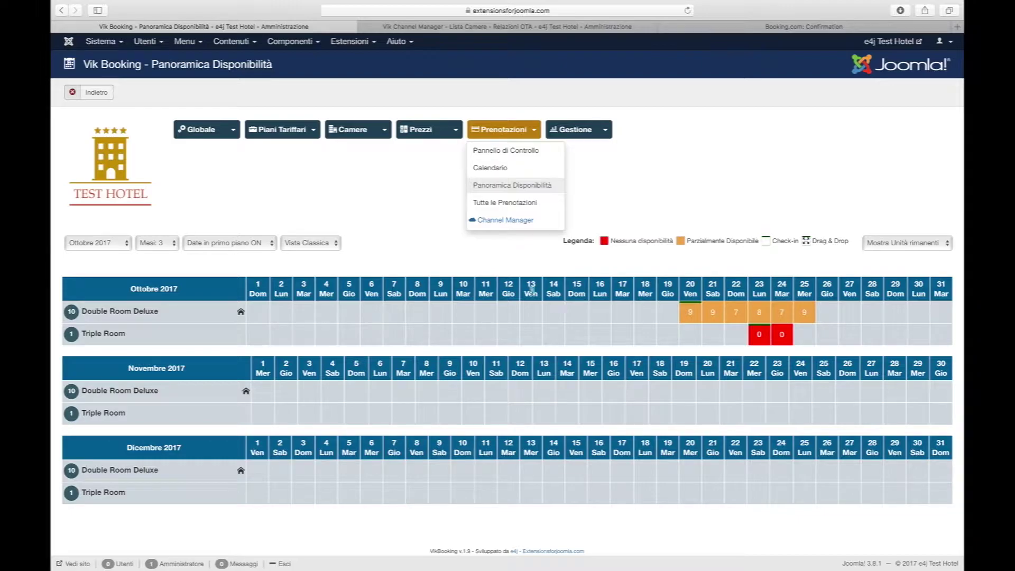
In Vik Channel Manager's Panoramica, compare 31 days of availability across all channels.
click(622, 30)
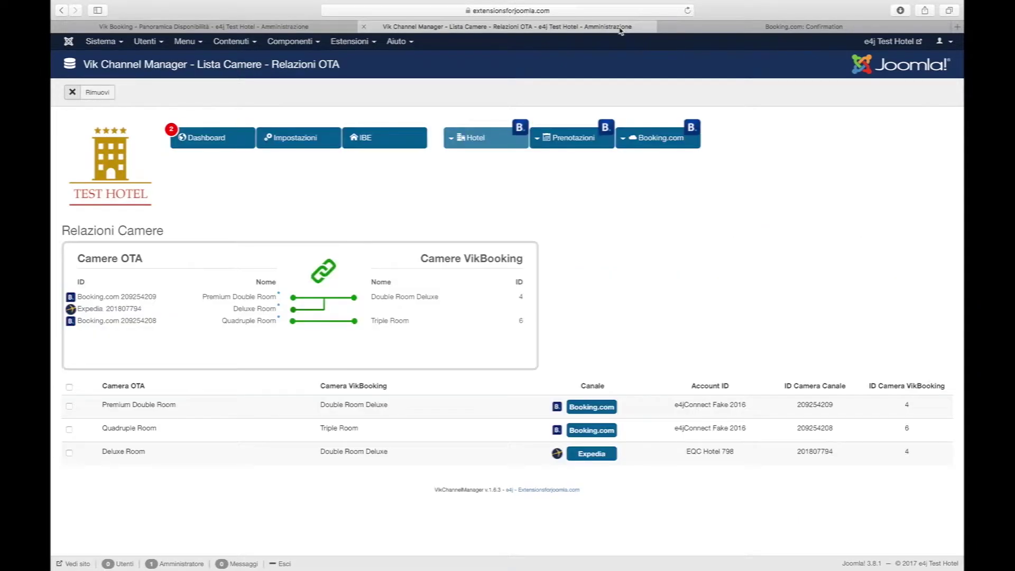
mouse_move(566, 139)
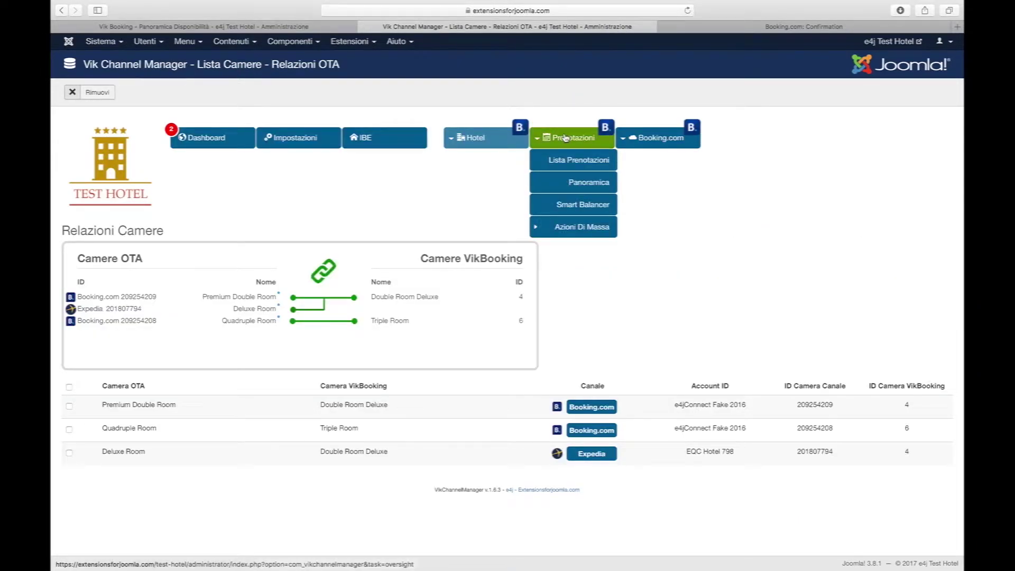
click(551, 184)
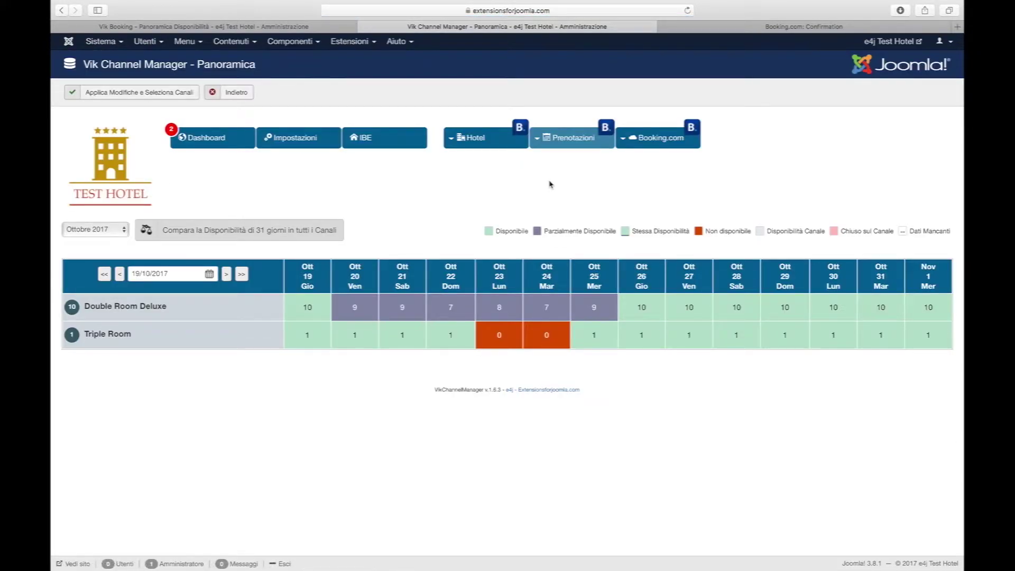
click(245, 232)
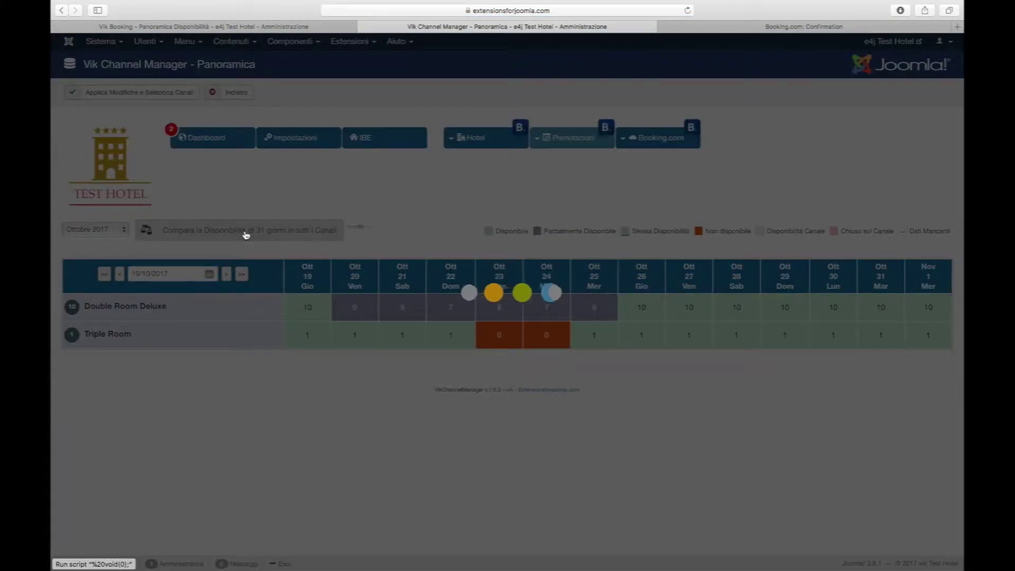